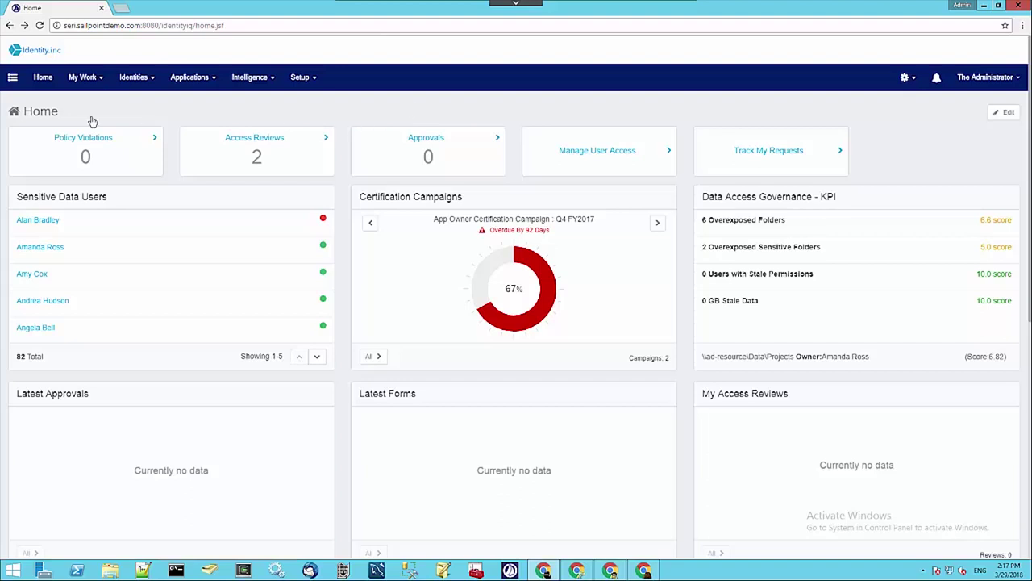
# Step: Go through Manage Access to Privileged Account Management, which lists 12 CyberArk containers
pyautogui.click(12, 77)
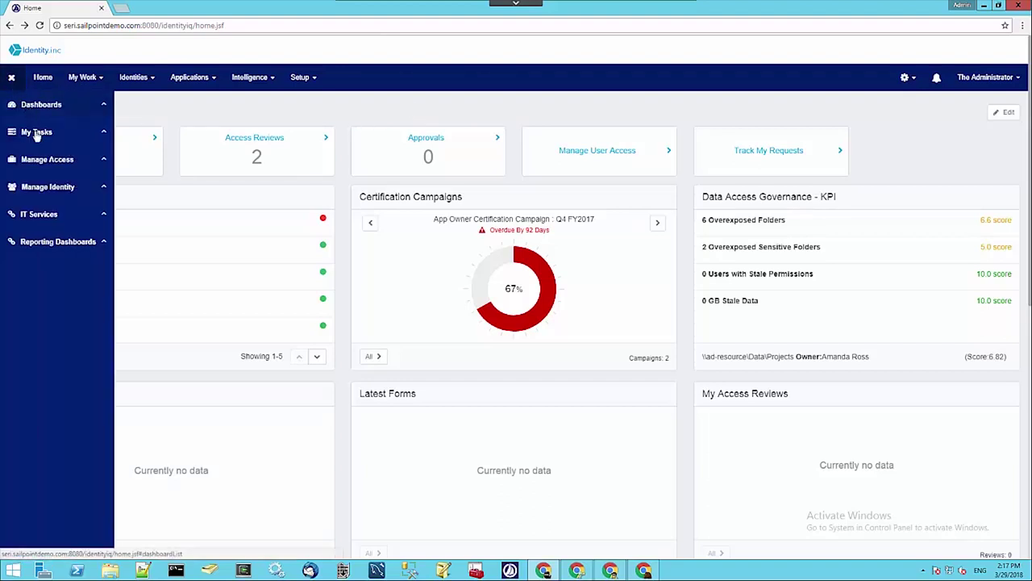
pyautogui.click(46, 162)
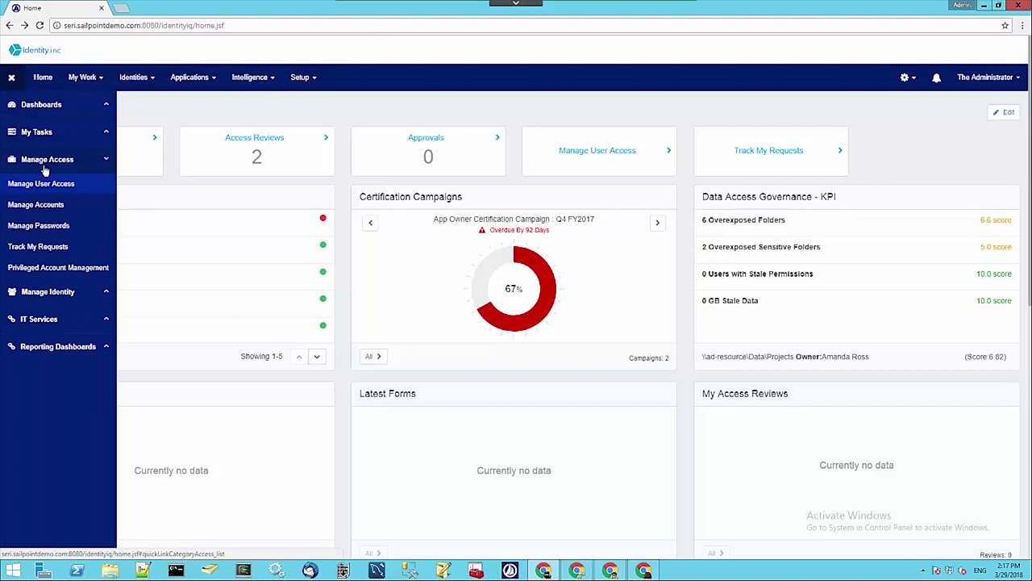
pyautogui.click(58, 272)
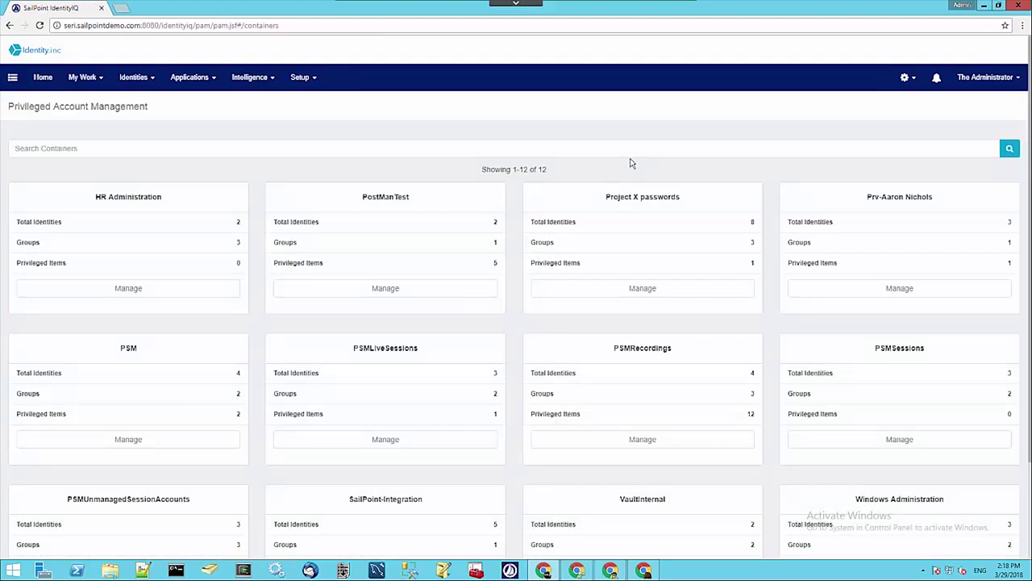
# Step: Open the Project X passwords container and review one direct identity's permissions across both pages
pyautogui.click(655, 297)
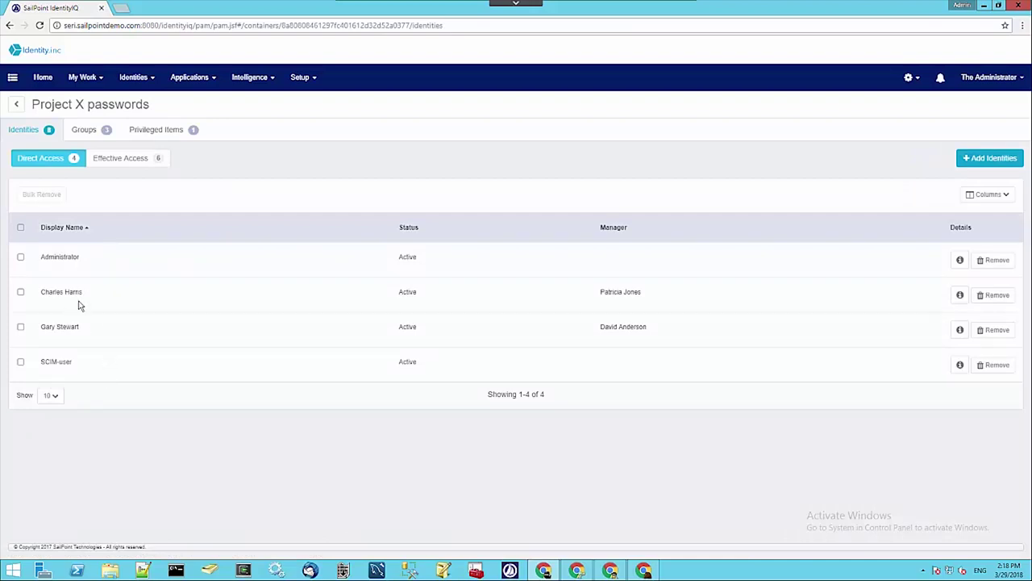
pyautogui.click(961, 296)
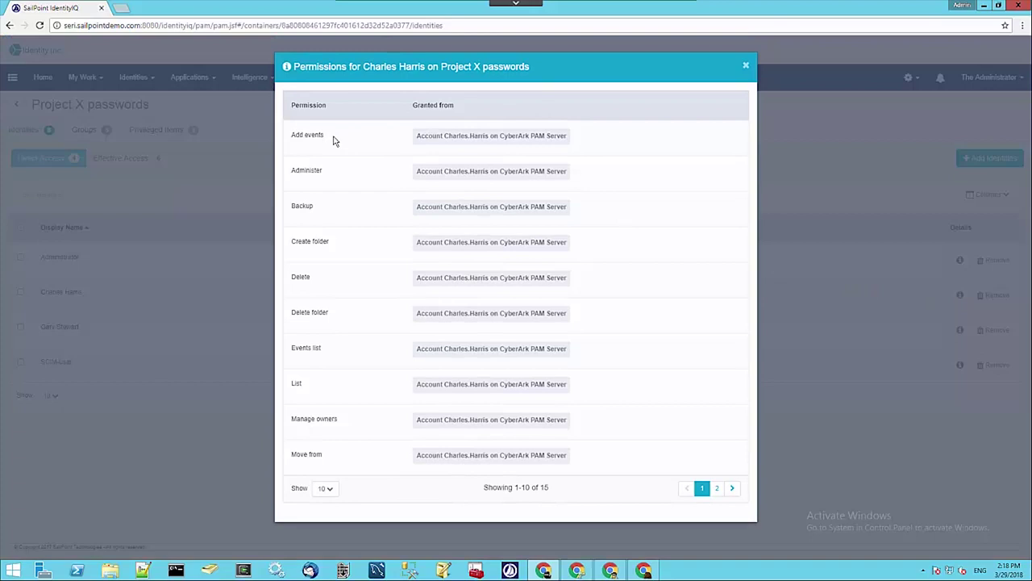
pyautogui.click(734, 490)
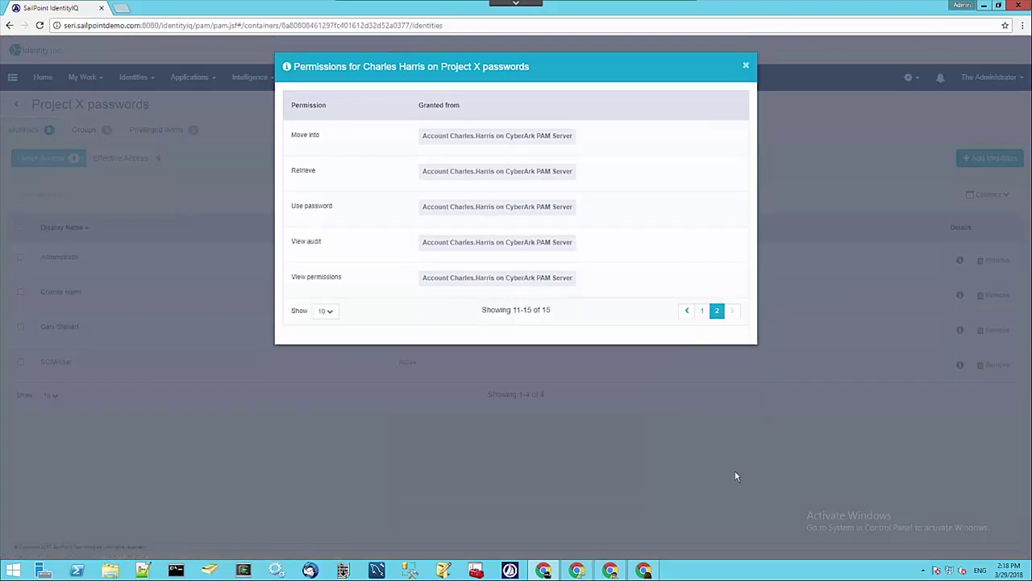
pyautogui.click(122, 171)
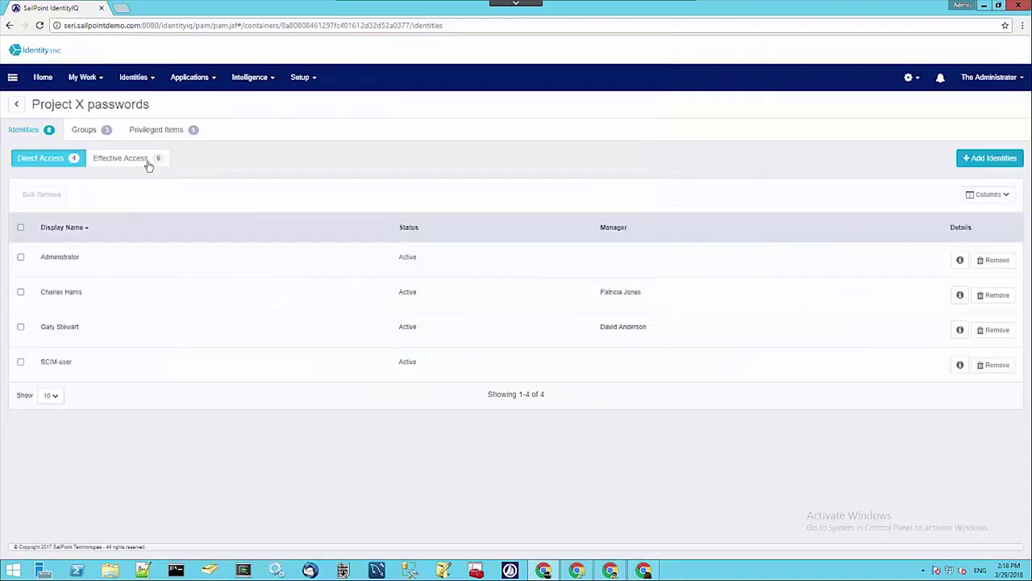
# Step: Show the six Effective Access identities and review one identity's permissions on the safe
pyautogui.click(147, 166)
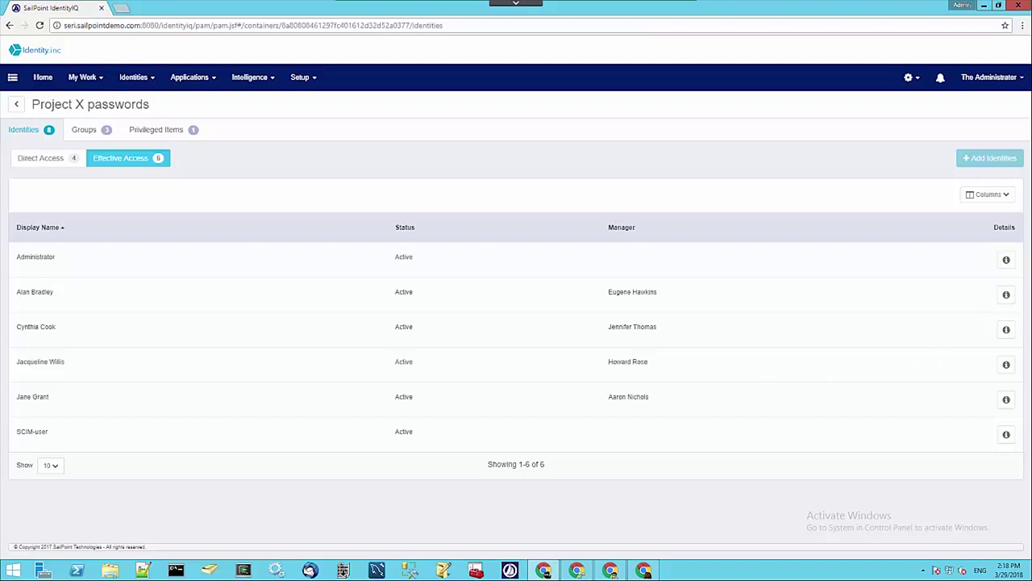
pyautogui.click(1007, 365)
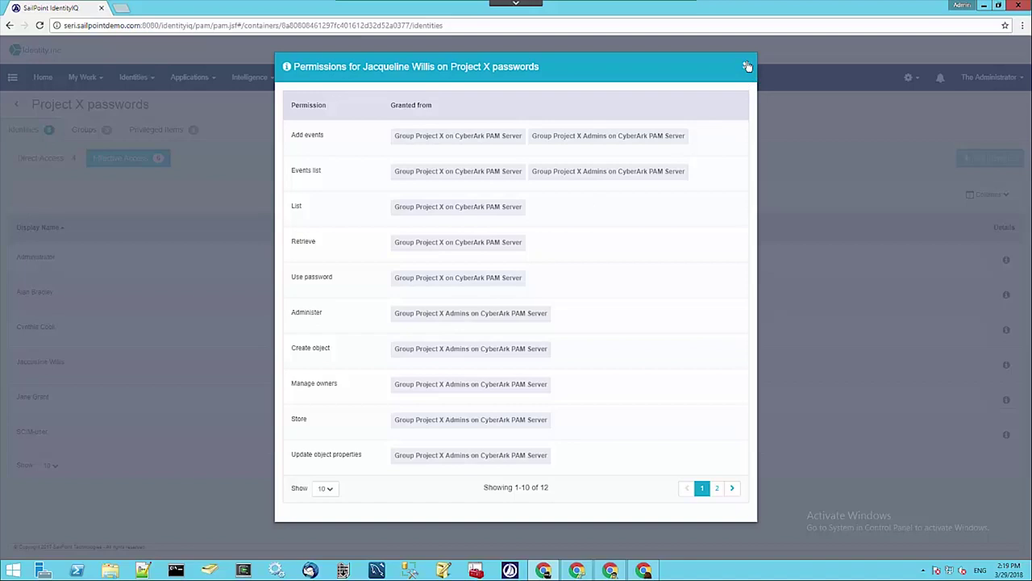
pyautogui.click(747, 66)
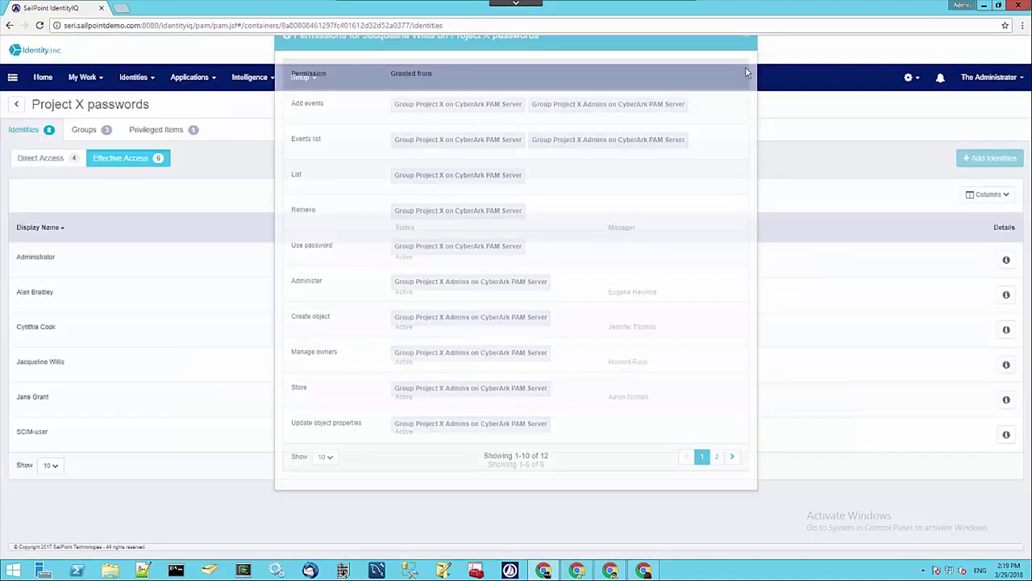
# Step: List the container's three groups and inspect the Project X group's members and rights
pyautogui.click(83, 130)
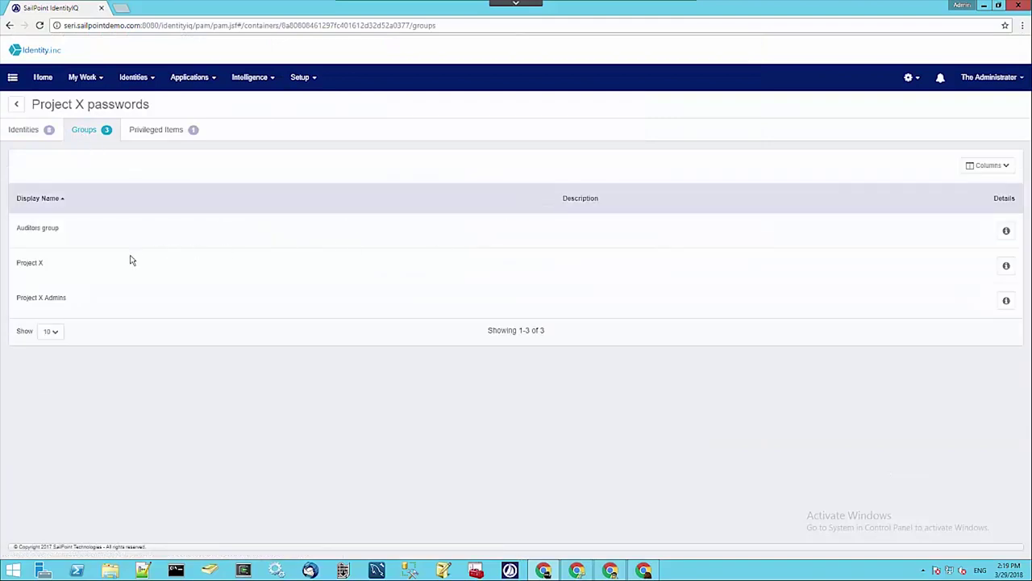
pyautogui.click(1007, 267)
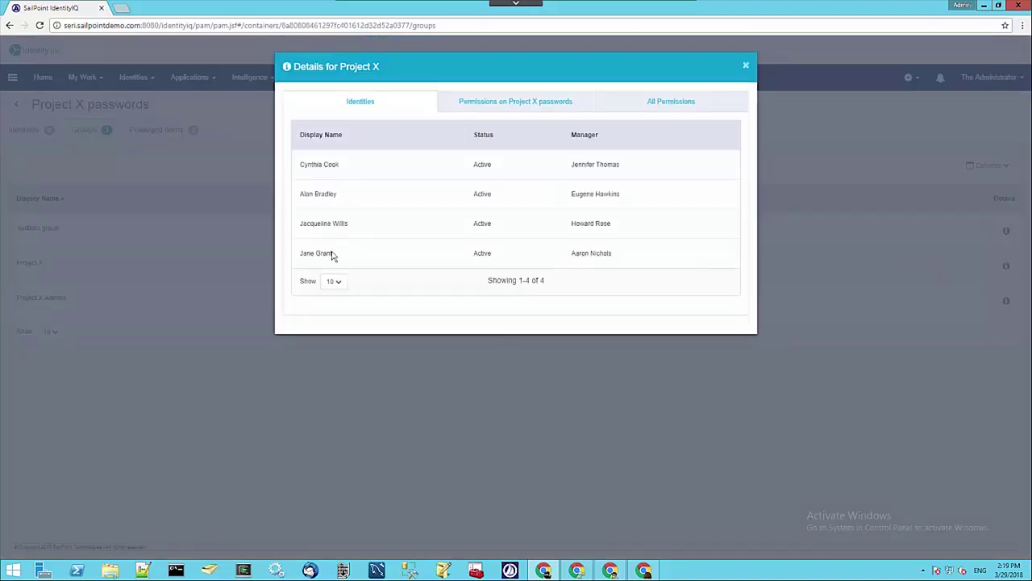
pyautogui.click(478, 111)
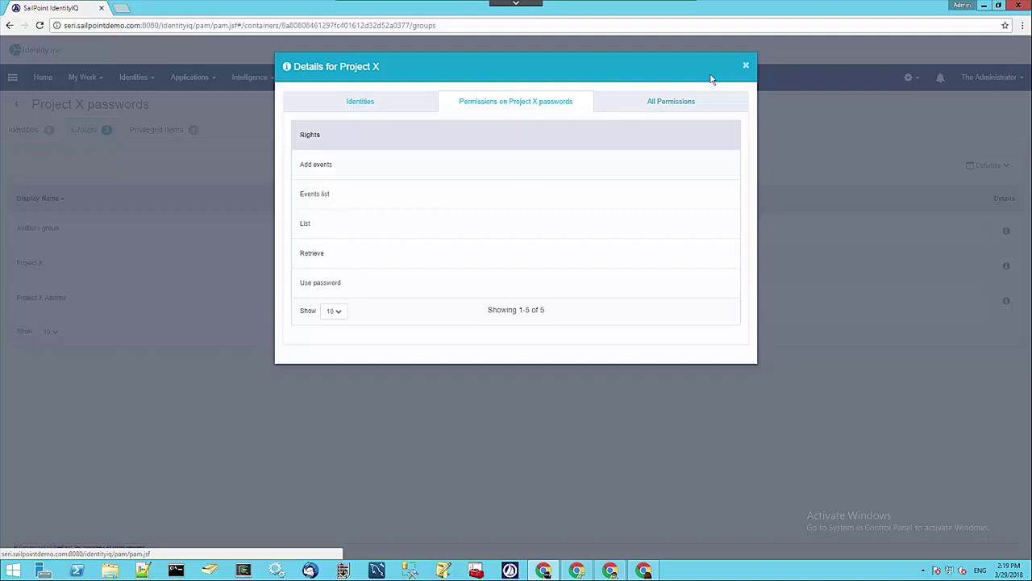
pyautogui.click(746, 67)
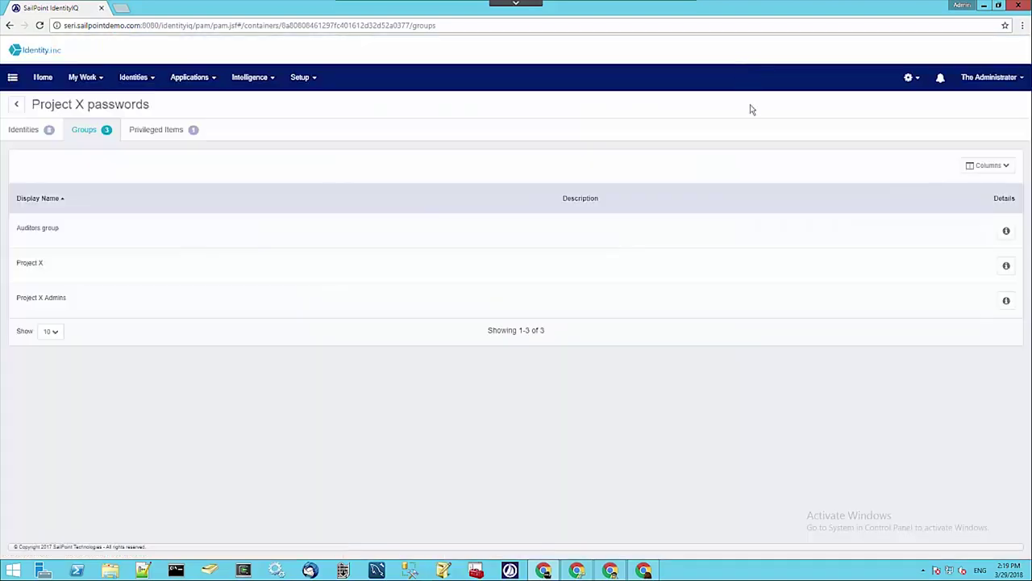
# Step: Inspect Project X Admins' two members and nine rights on the safe
pyautogui.click(1006, 300)
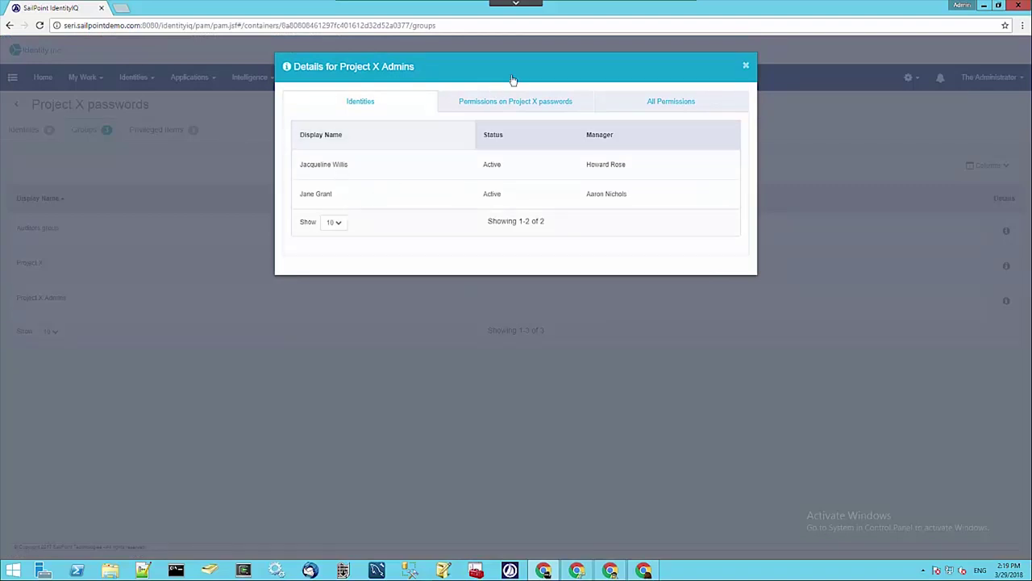
pyautogui.click(520, 102)
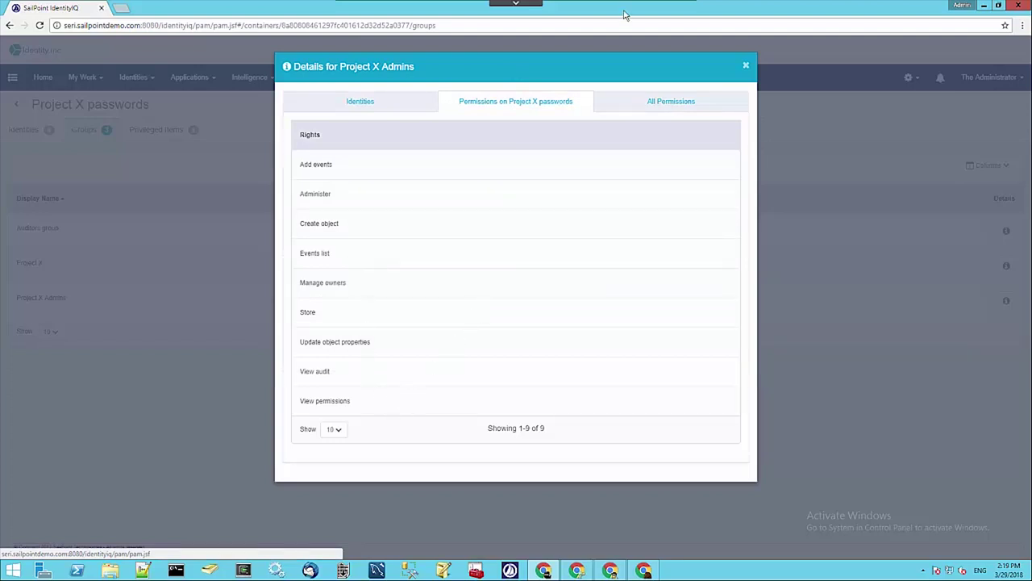
pyautogui.click(746, 67)
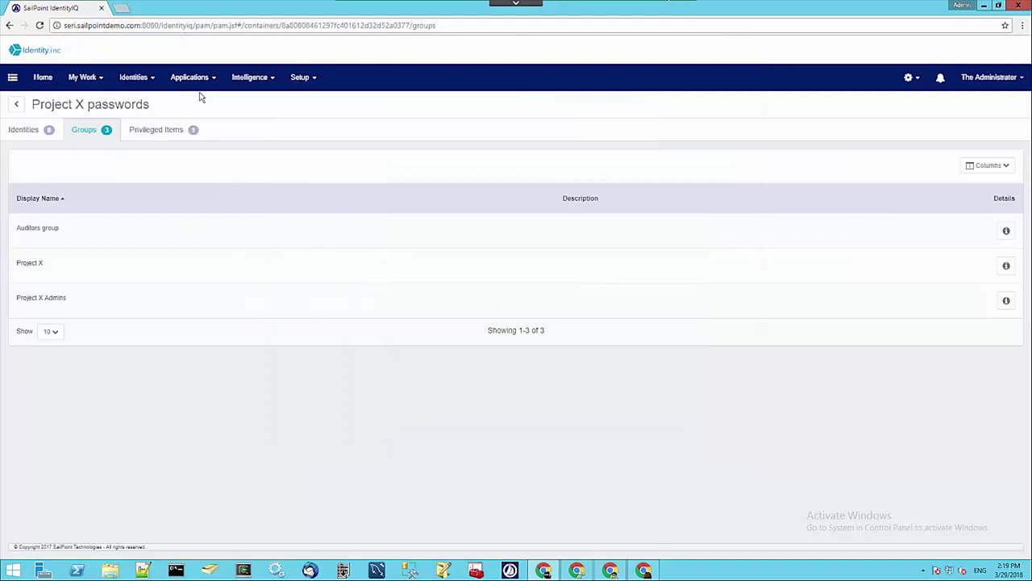
# Step: Show the Privileged Items list with its single admin Database-MySQL account
pyautogui.click(158, 131)
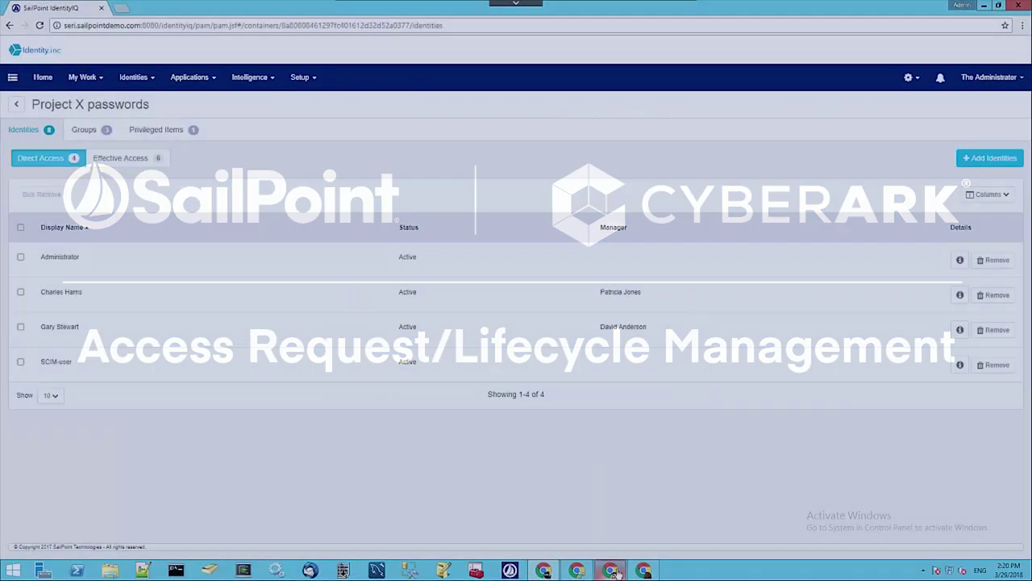
# Step: In CyberArk, open the Project X Passwords safe's members and widen the User Name column
pyautogui.moveTo(615, 573)
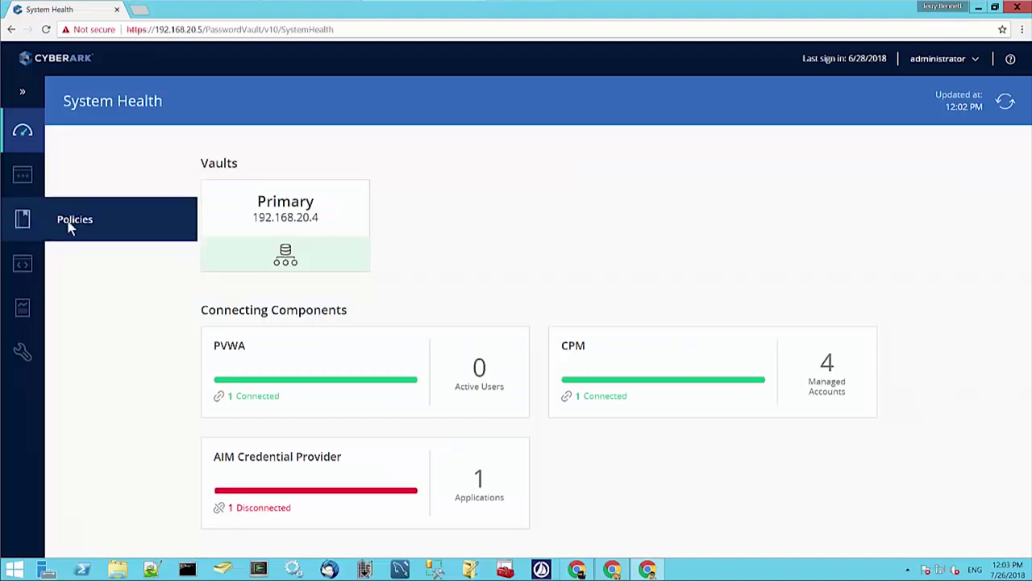
pyautogui.click(69, 223)
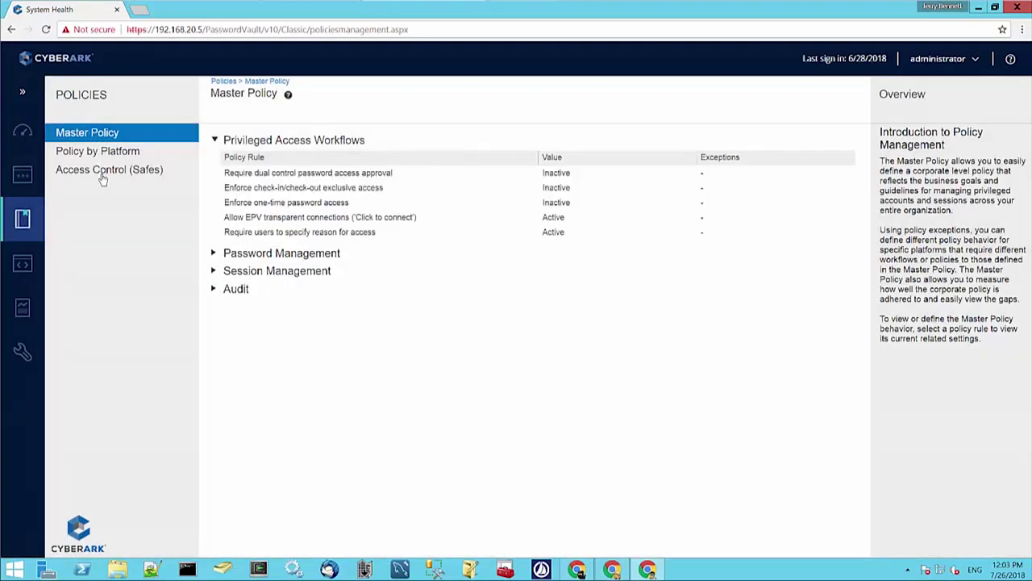
pyautogui.click(113, 169)
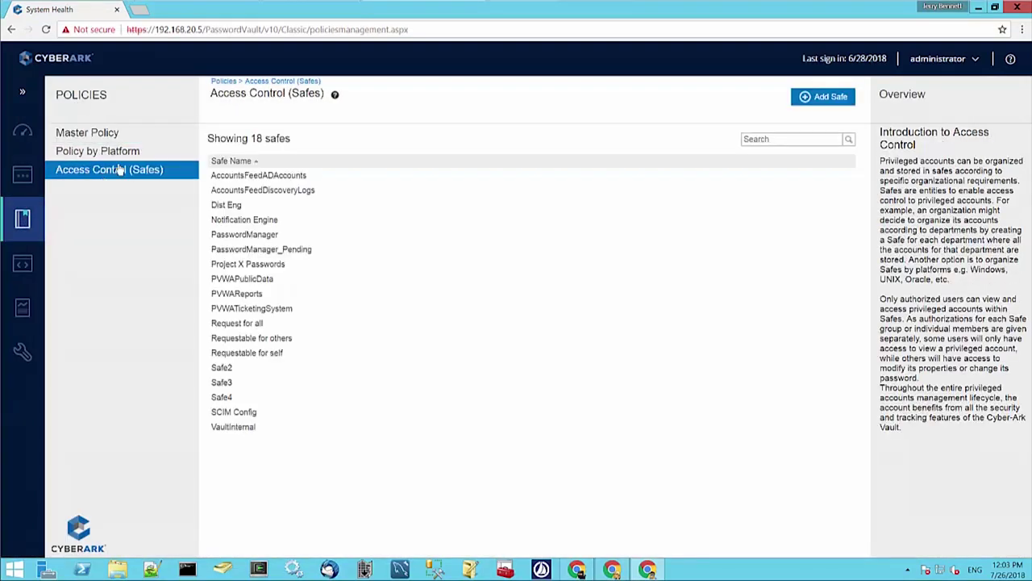
pyautogui.click(244, 265)
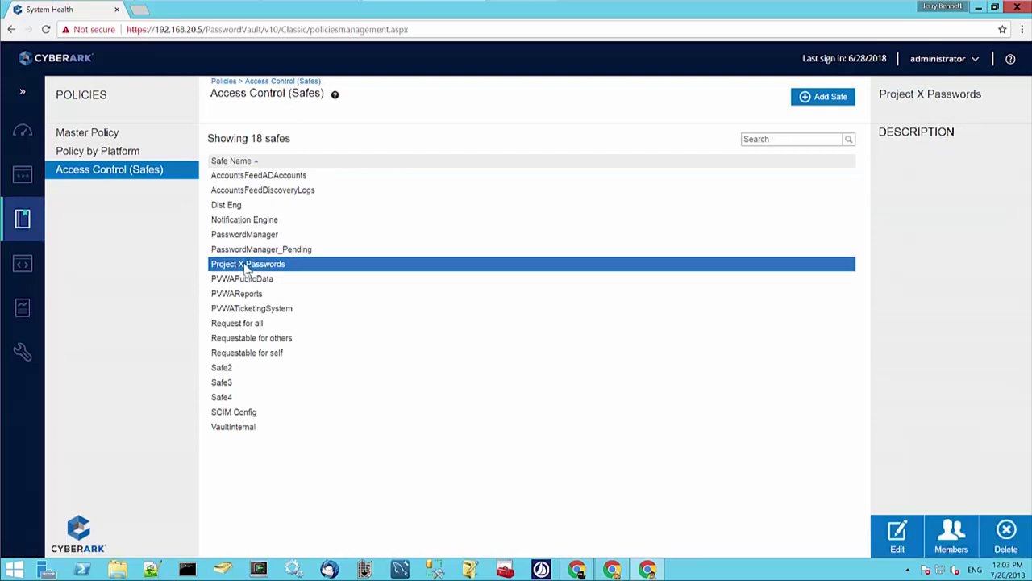
pyautogui.click(956, 536)
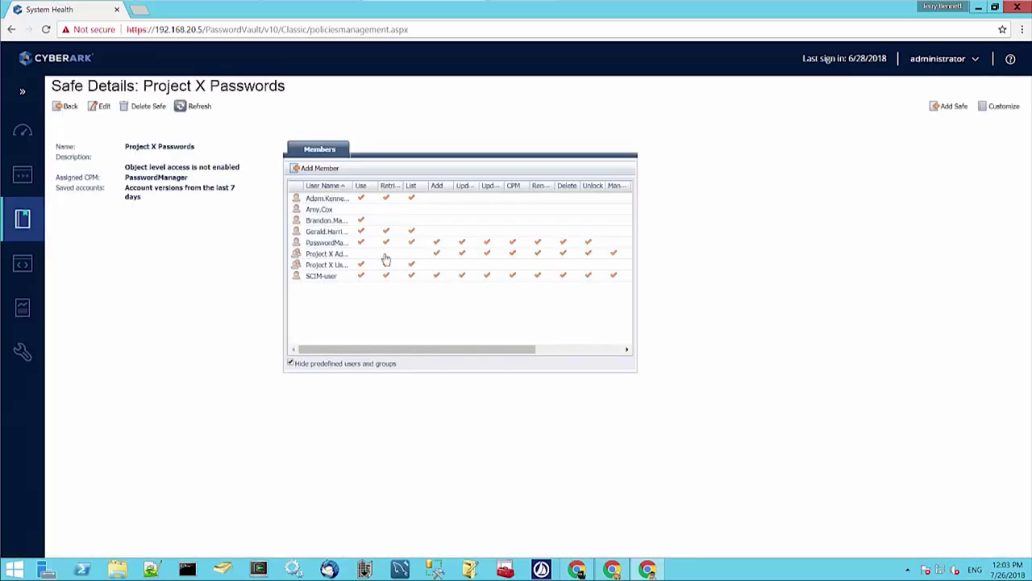
pyautogui.moveTo(356, 185); pyautogui.dragTo(372, 185)
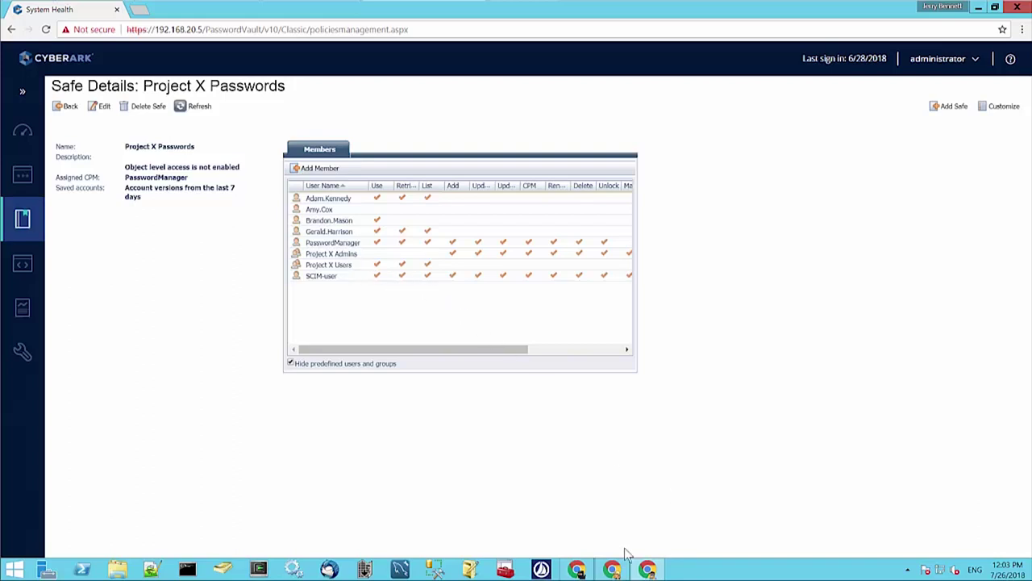
pyautogui.moveTo(583, 571)
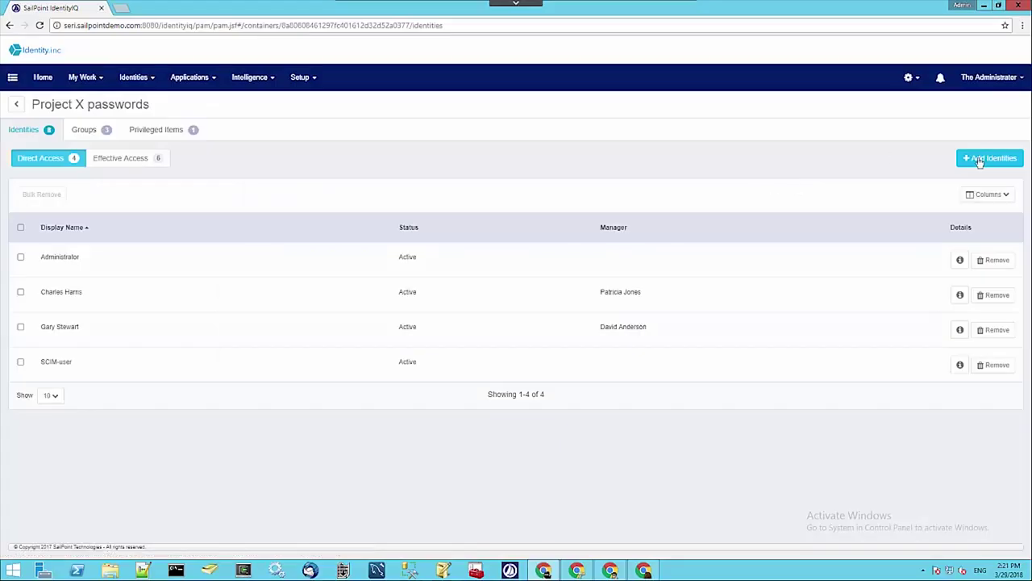
# Step: Start adding an identity to Project X passwords, searching for and selecting the user
pyautogui.click(979, 159)
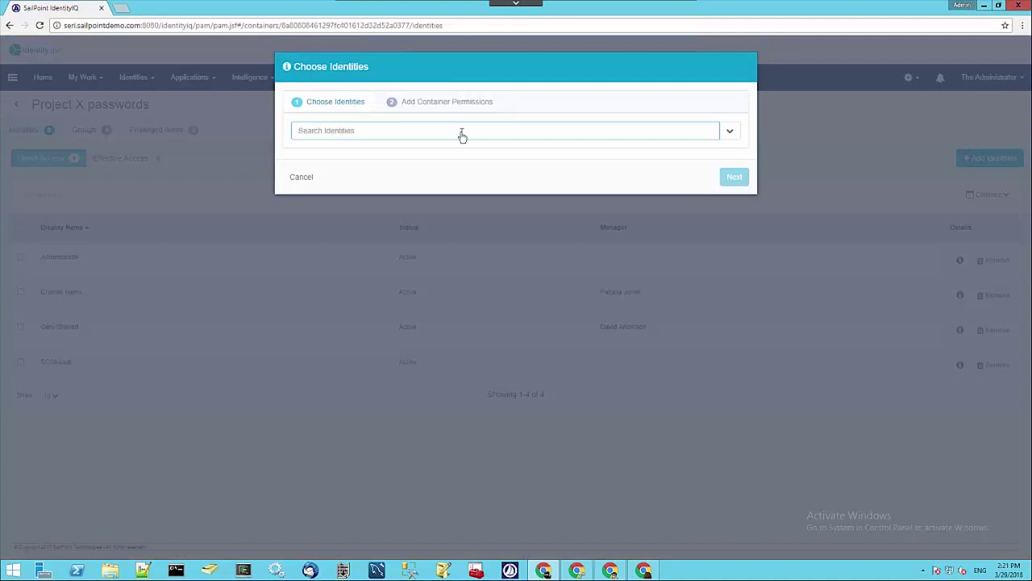
pyautogui.write('dale')
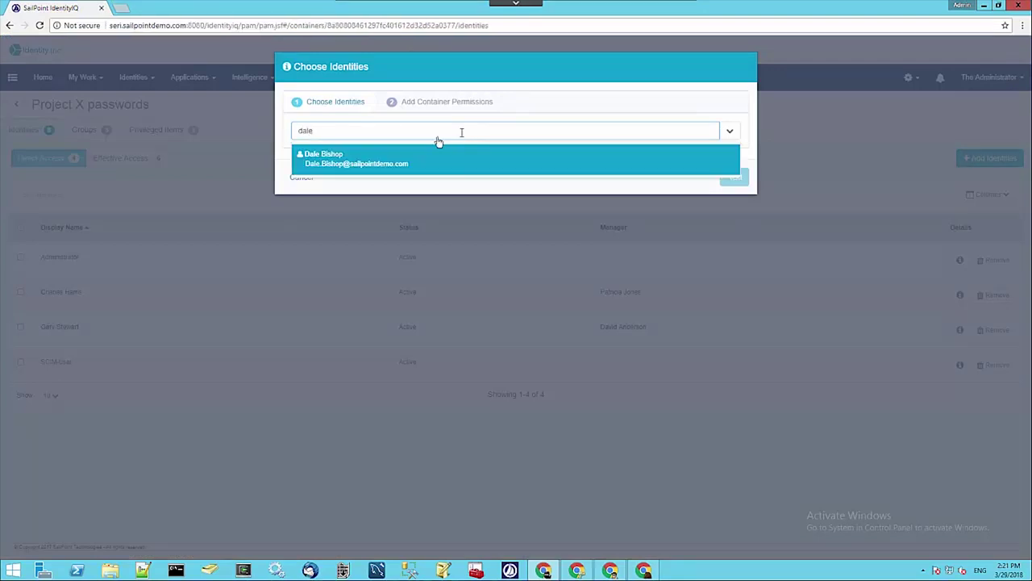
pyautogui.click(405, 161)
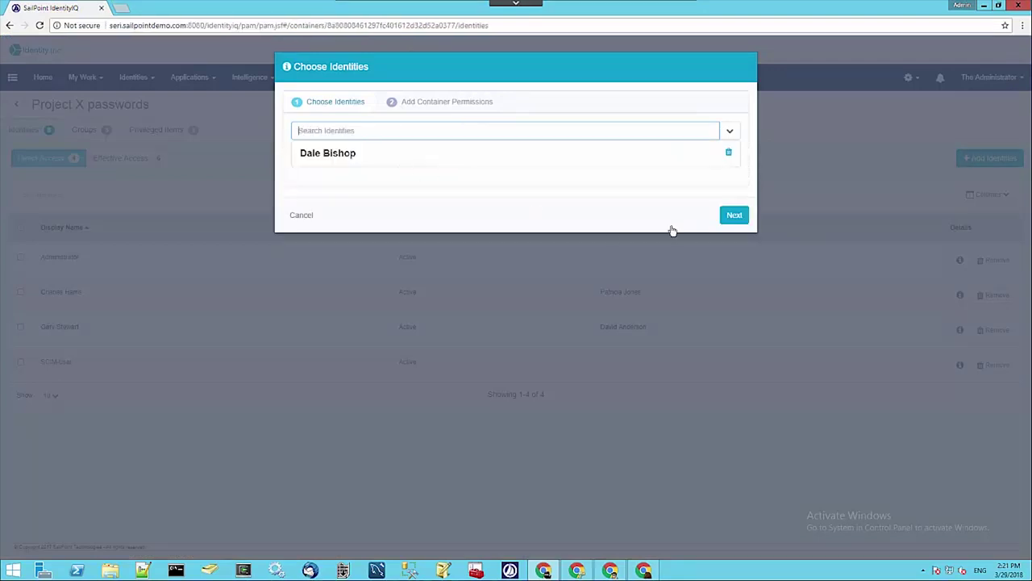
pyautogui.click(734, 216)
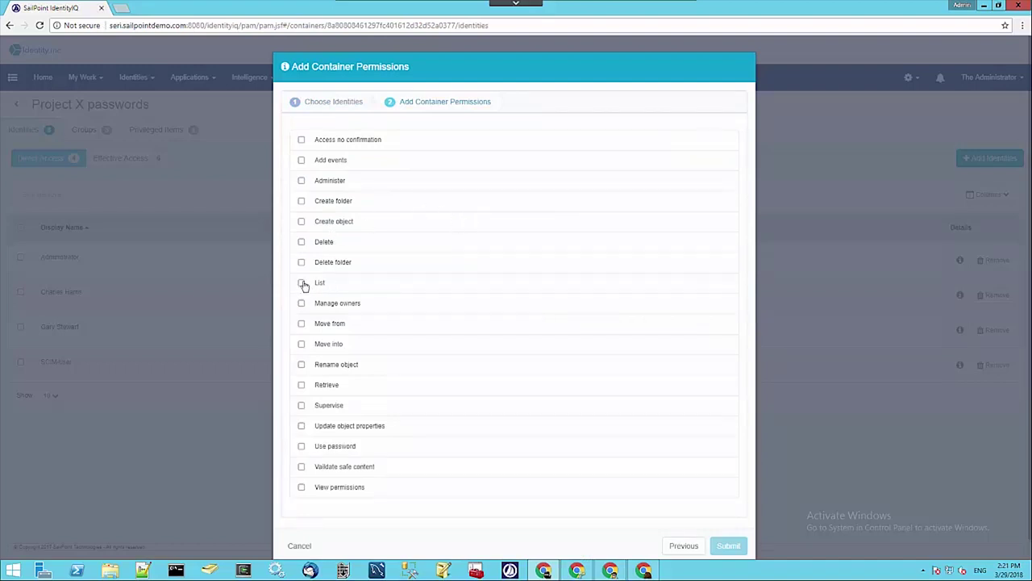
# Step: Grant List, Retrieve and Use password permissions and submit the request
pyautogui.click(301, 283)
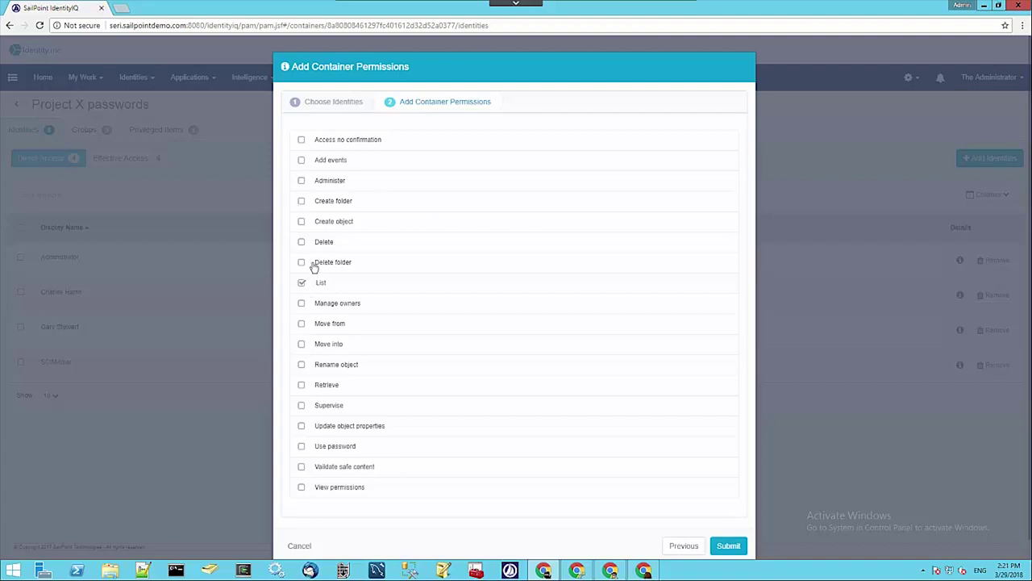
pyautogui.click(303, 386)
pyautogui.click(301, 448)
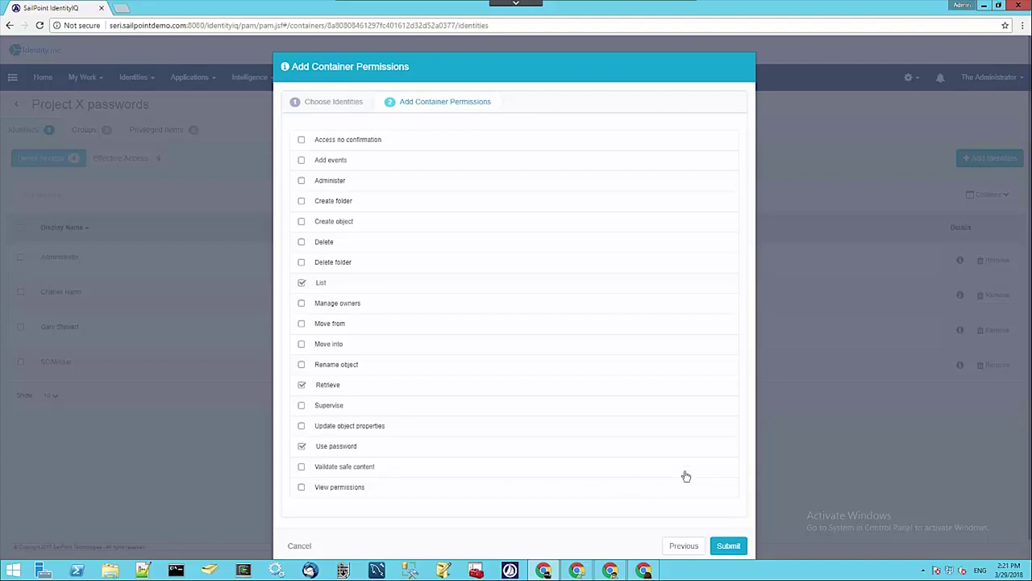
pyautogui.click(734, 551)
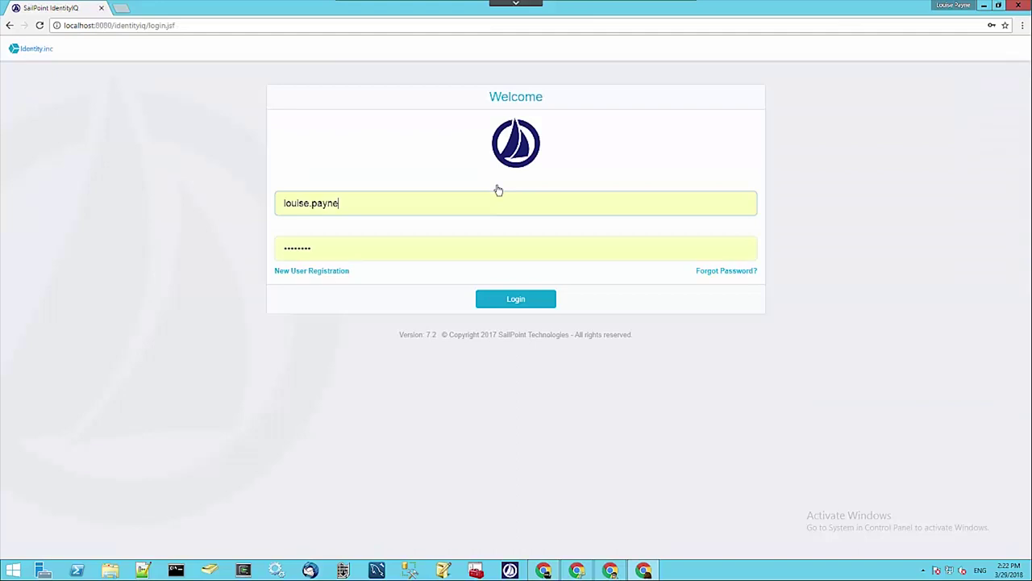
# Step: Log in as the manager, then approve and complete the pending Project X passwords request
pyautogui.click(513, 300)
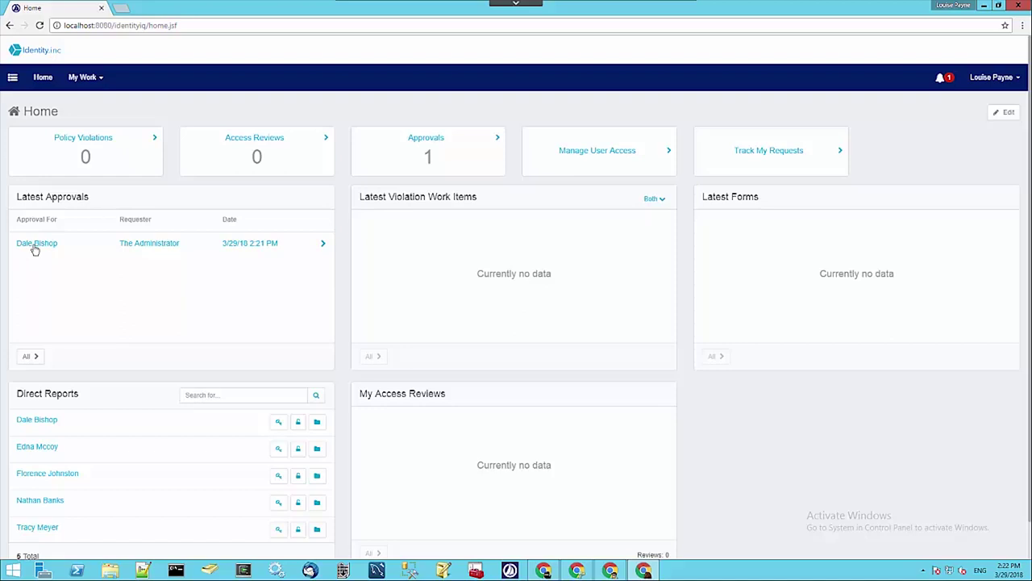
pyautogui.click(35, 246)
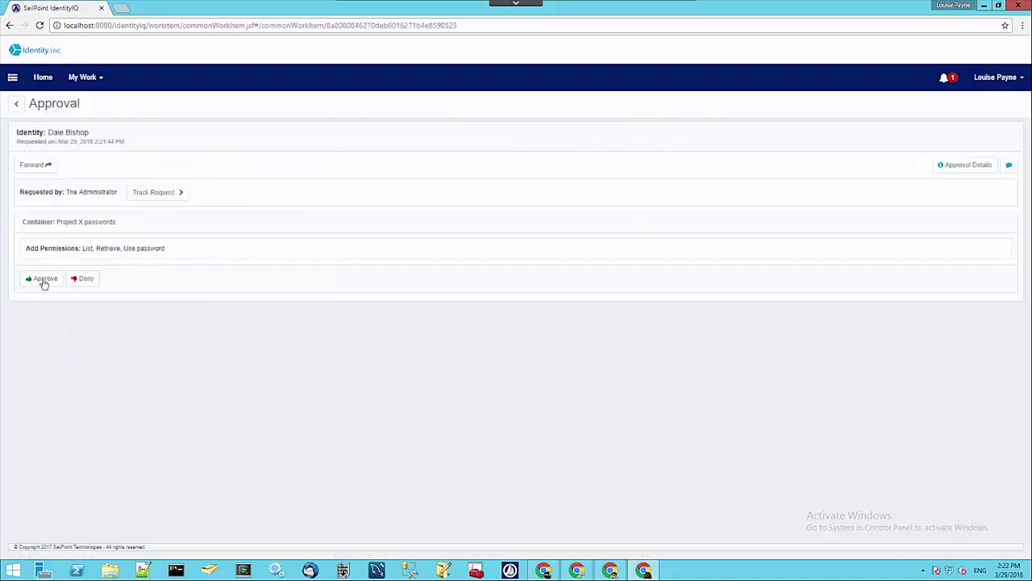
pyautogui.click(44, 280)
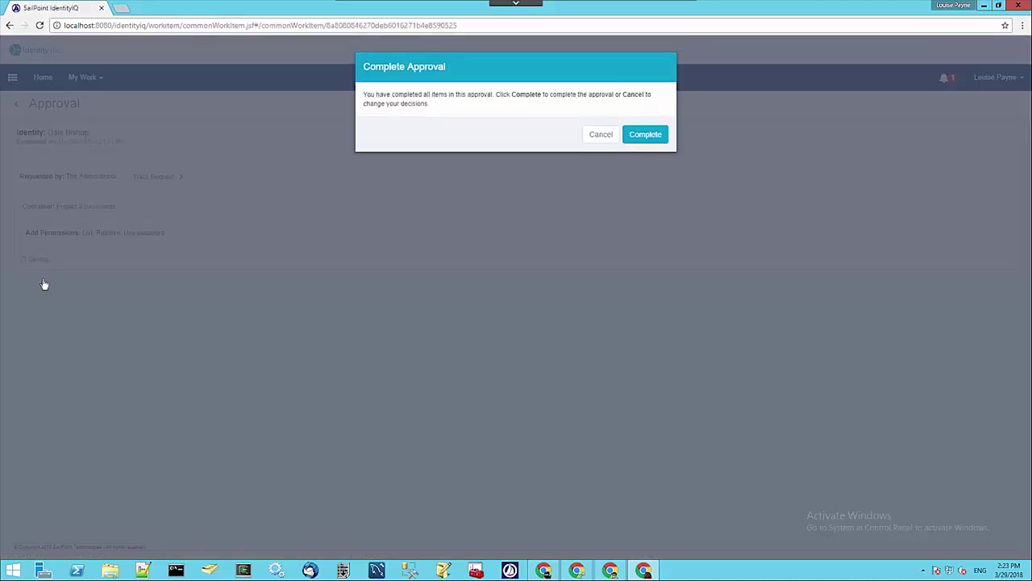
pyautogui.click(657, 135)
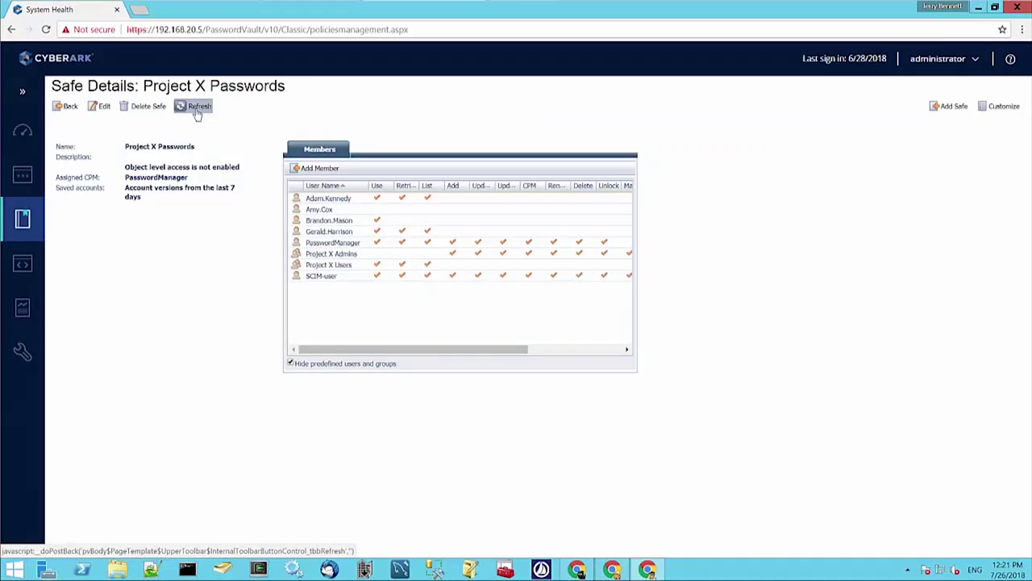
# Step: Refresh the CyberArk safe details to show the approved user with Use, Retrieve and List
pyautogui.click(197, 115)
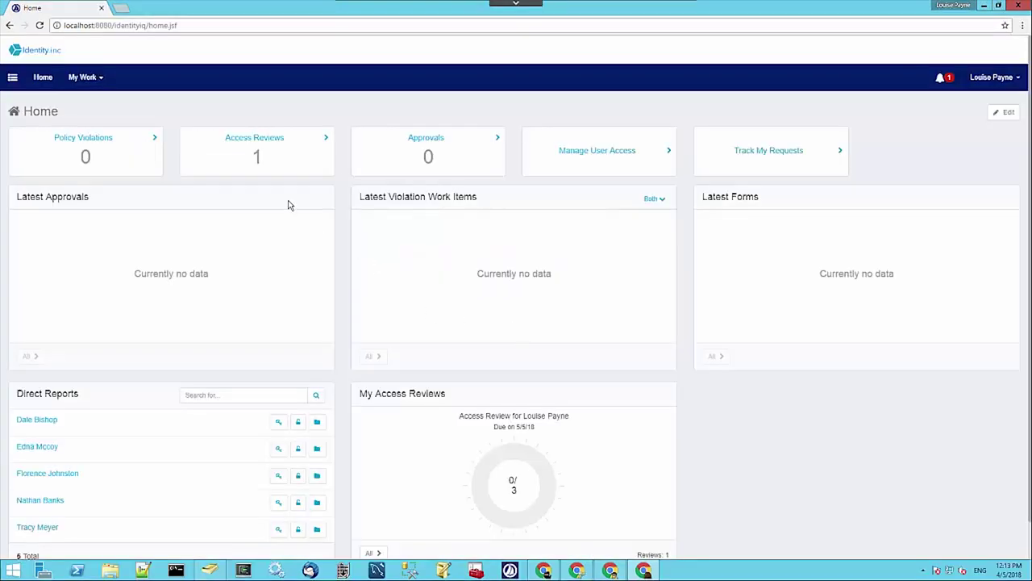
# Step: Start the manager's access review covering the List, Retrieve and Use password entitlements
pyautogui.click(257, 156)
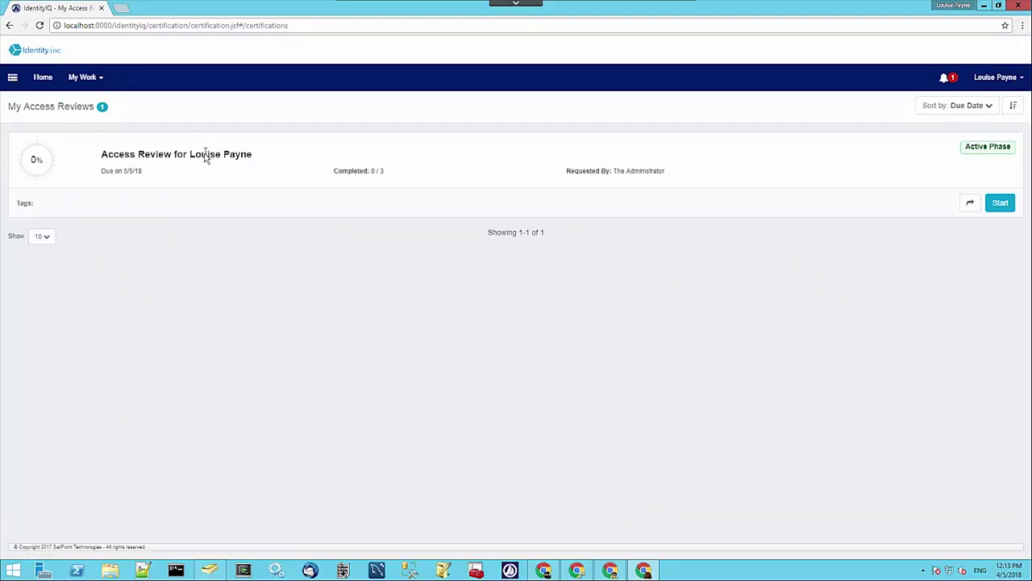
pyautogui.click(1004, 204)
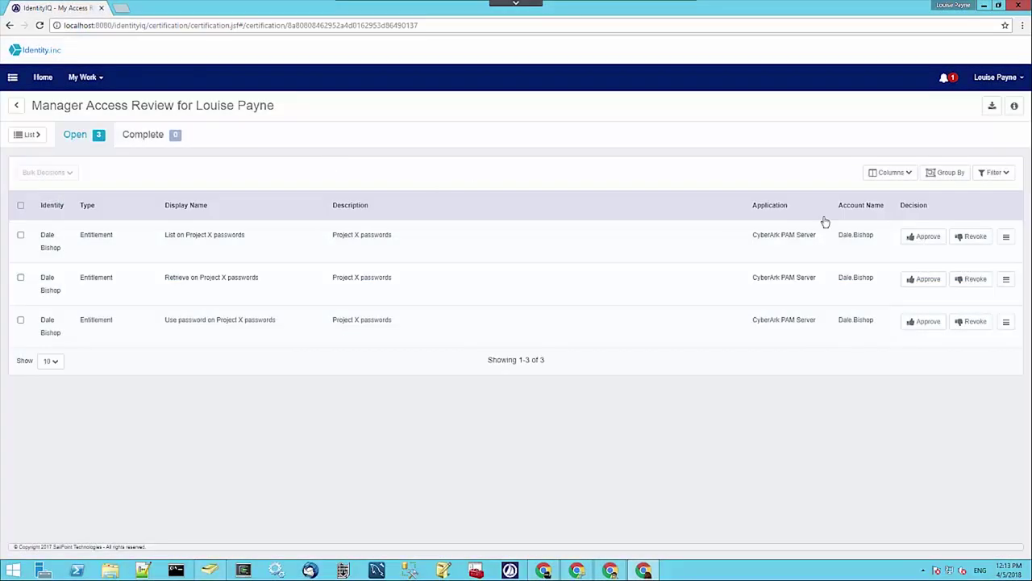
# Step: Revoke the List, Retrieve and Use password entitlements and save the 3 decisions
pyautogui.click(972, 237)
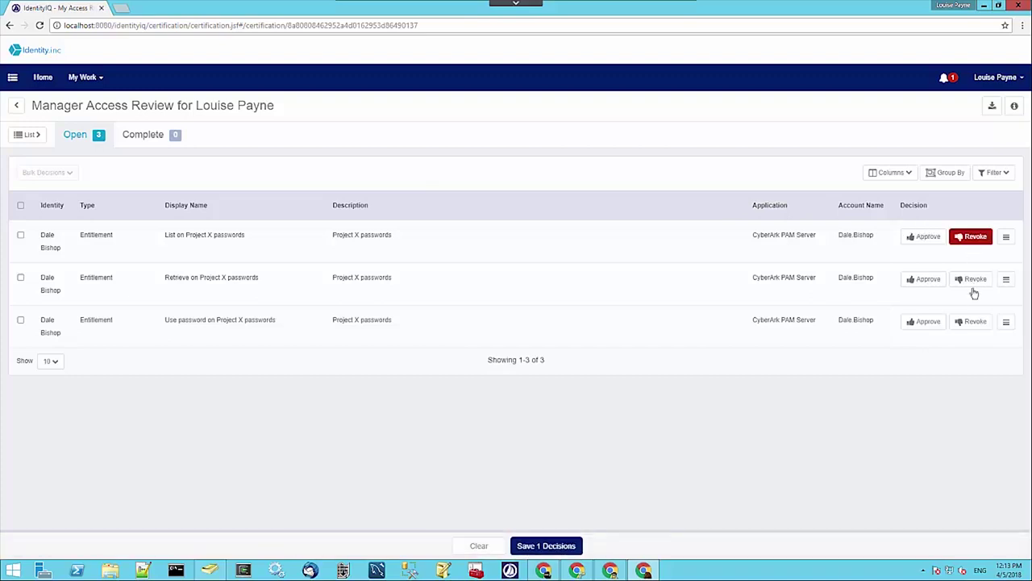
pyautogui.click(973, 280)
pyautogui.click(974, 322)
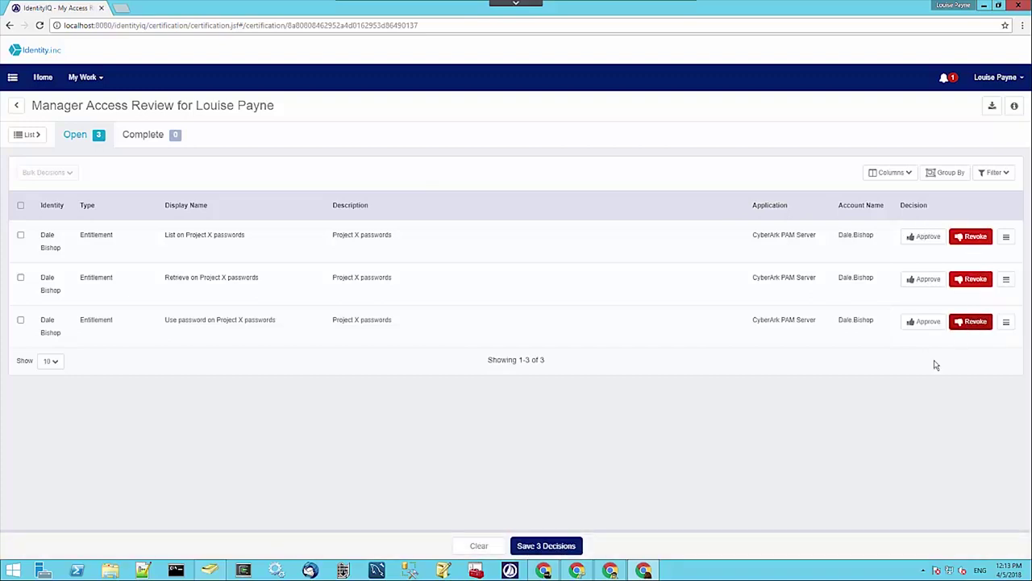
pyautogui.click(546, 546)
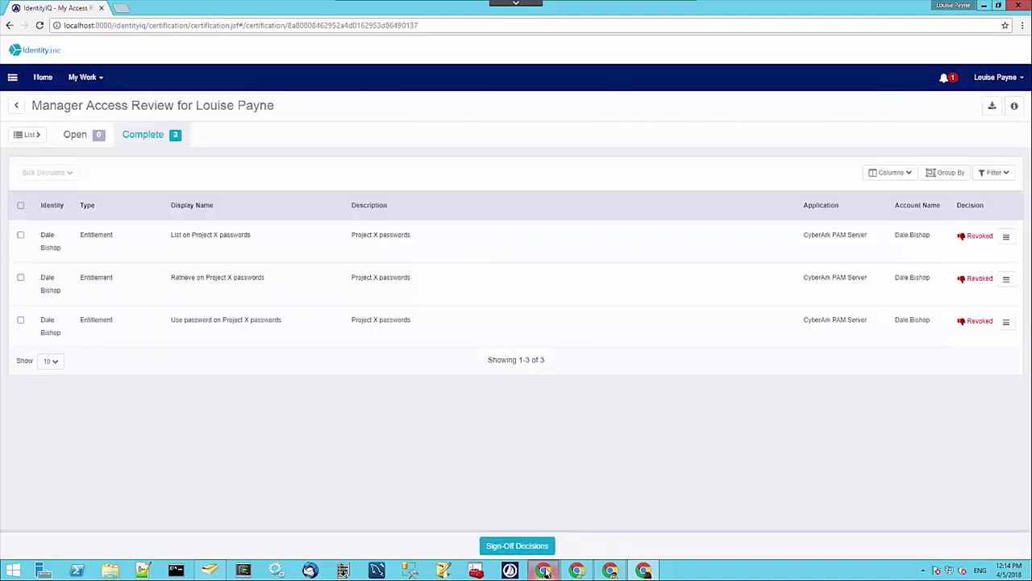
# Step: Refresh the Project X Passwords safe members in CyberArk to confirm the user is removed
pyautogui.moveTo(544, 570)
pyautogui.click(563, 546)
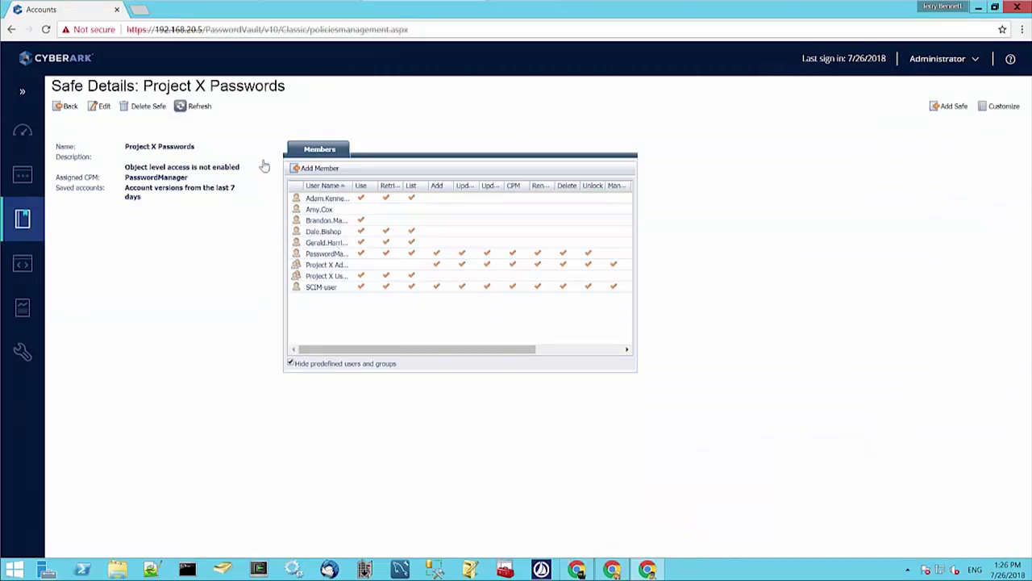
pyautogui.click(194, 108)
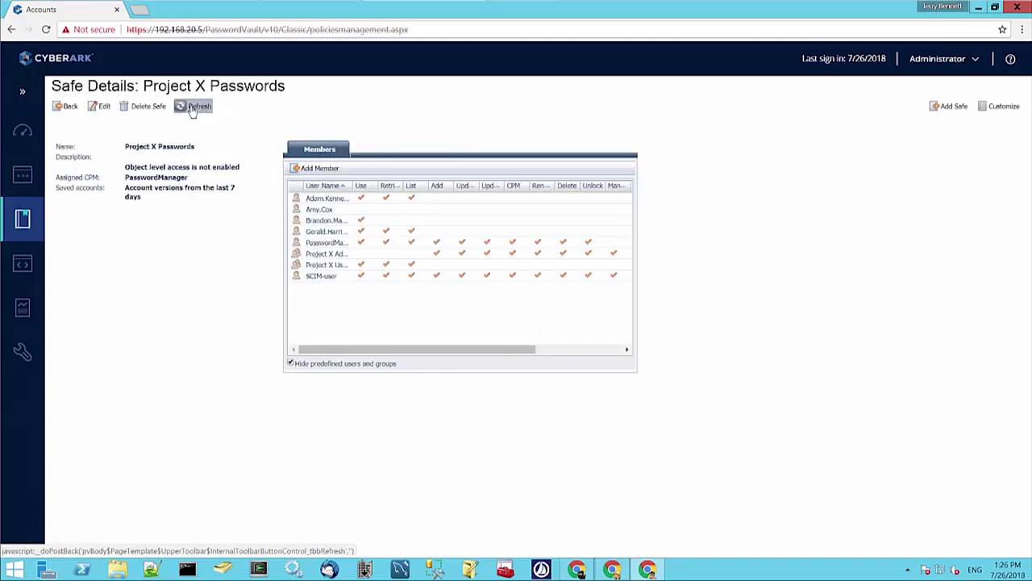